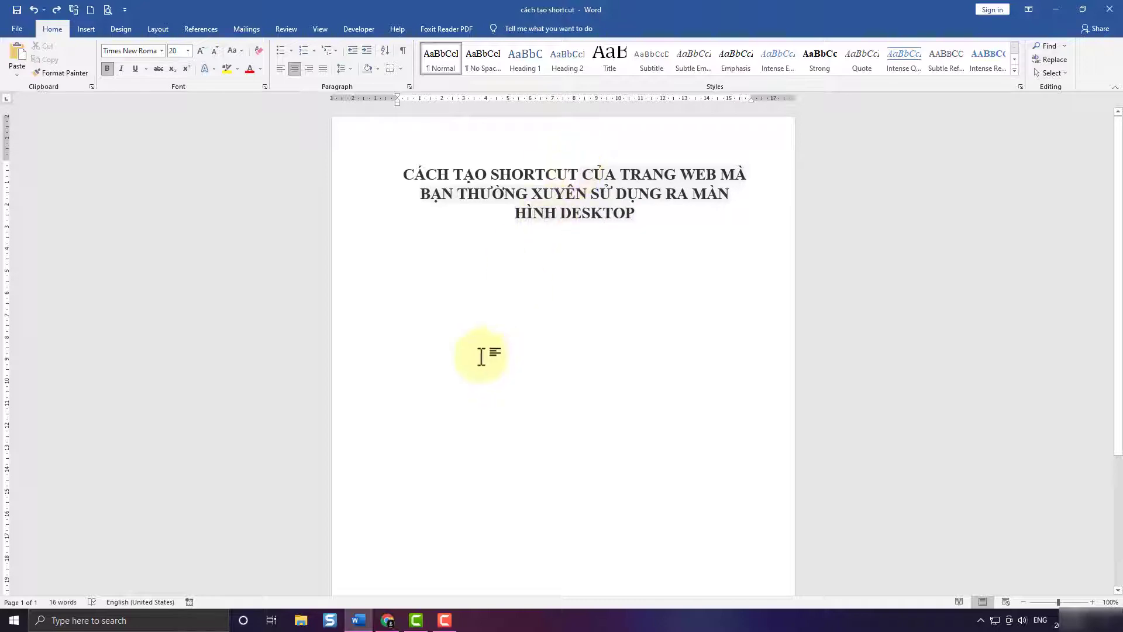
- Minimize Word and bring the Chrome window showing dantri.com.vn back in front of the desktop
left_click(387, 620)
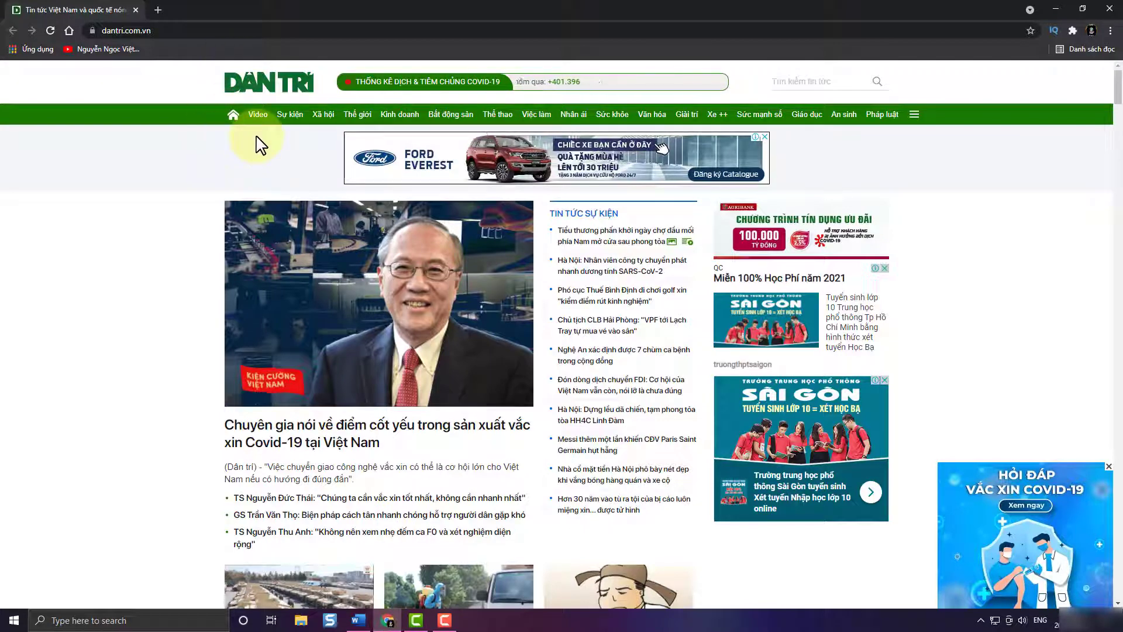
left_click(1055, 12)
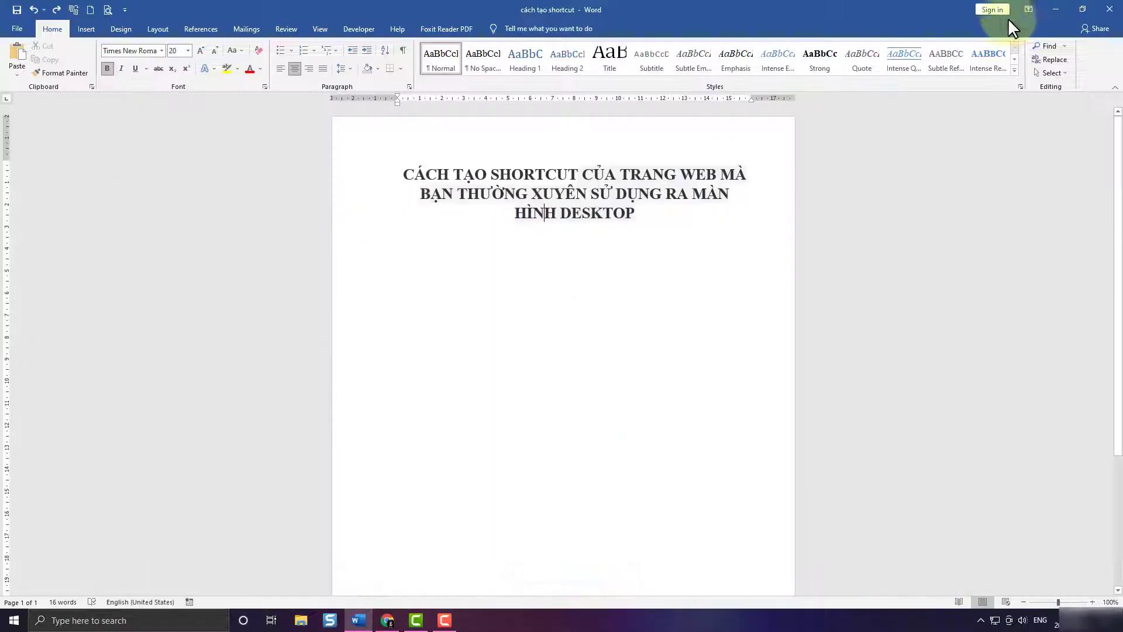
left_click(1055, 11)
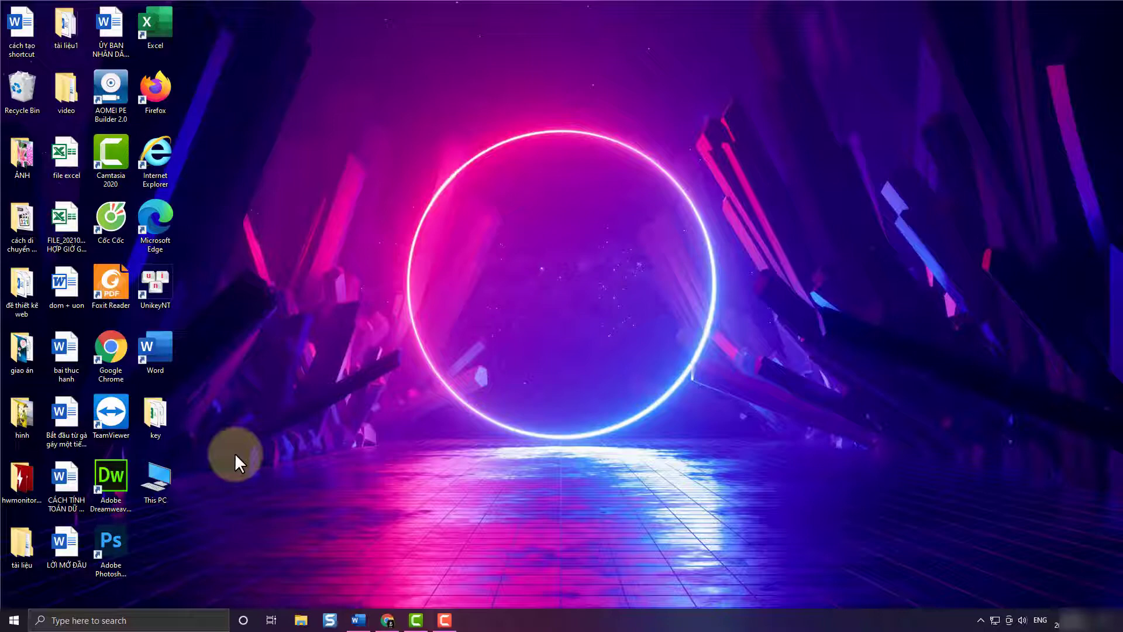
left_click(389, 620)
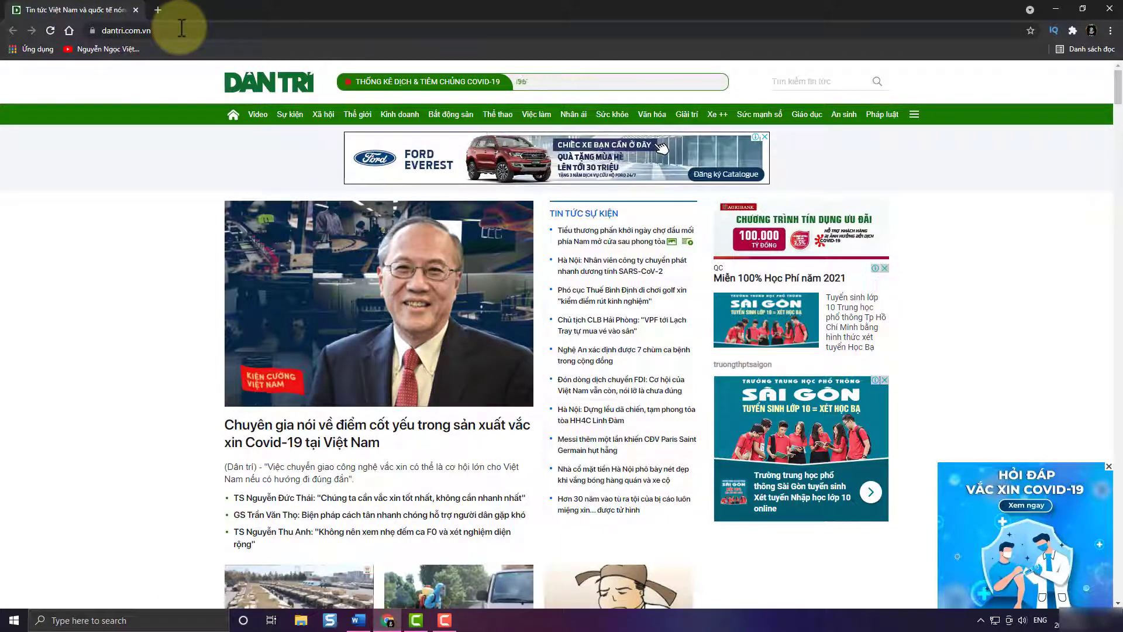
- Create a desktop shortcut for the Dân Trí page, replacing its long title with 'Dân Trí'
left_click(1110, 31)
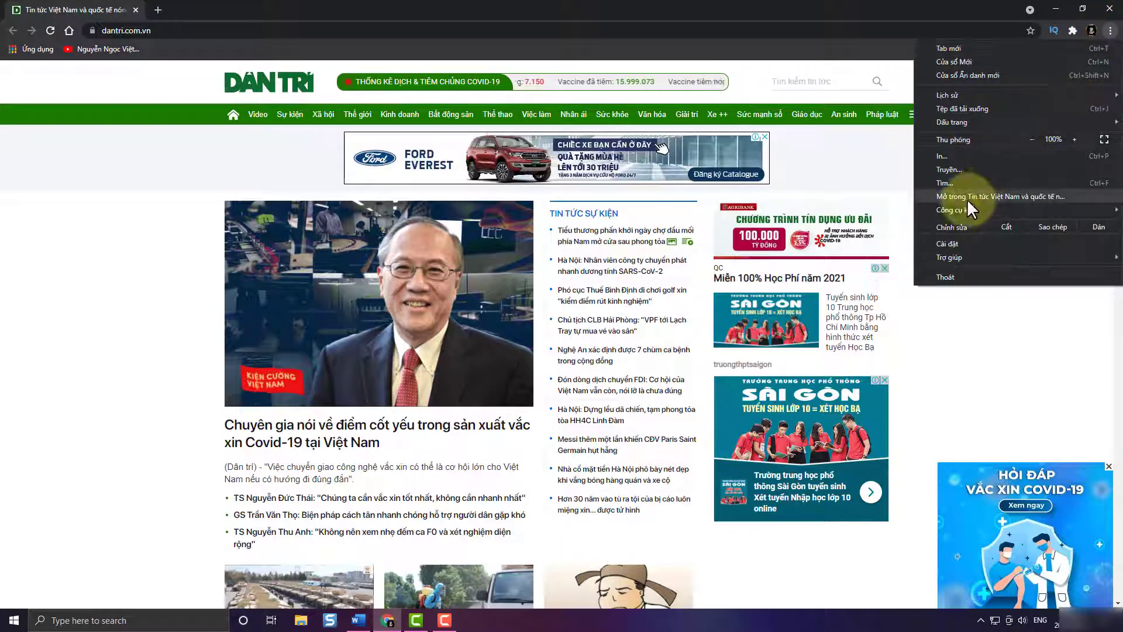
mouse_move(957, 210)
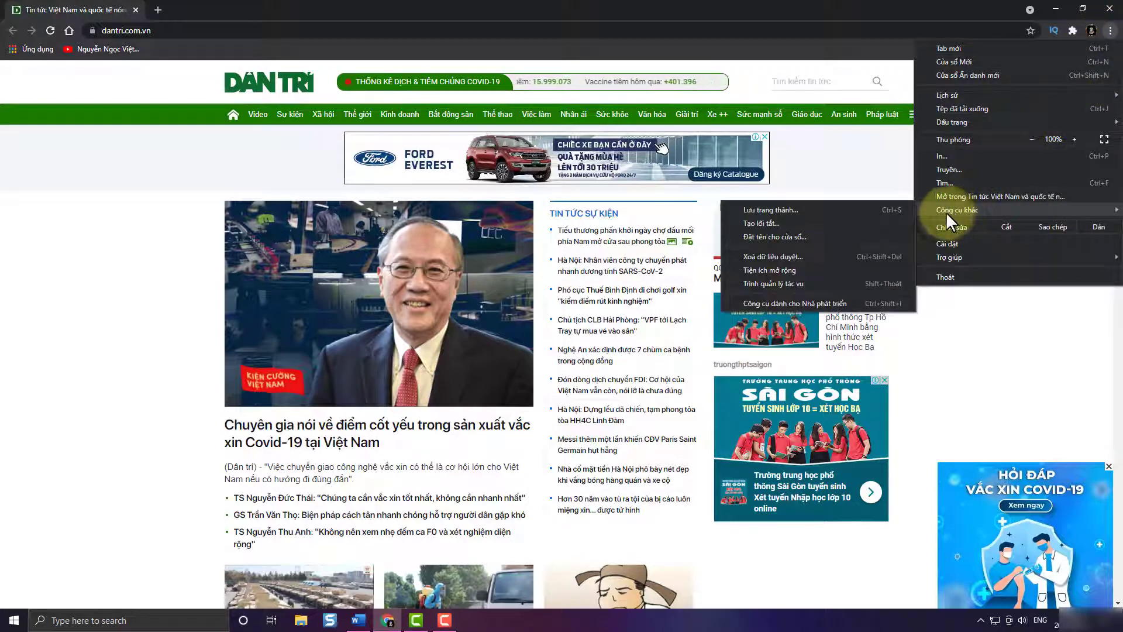
left_click(770, 226)
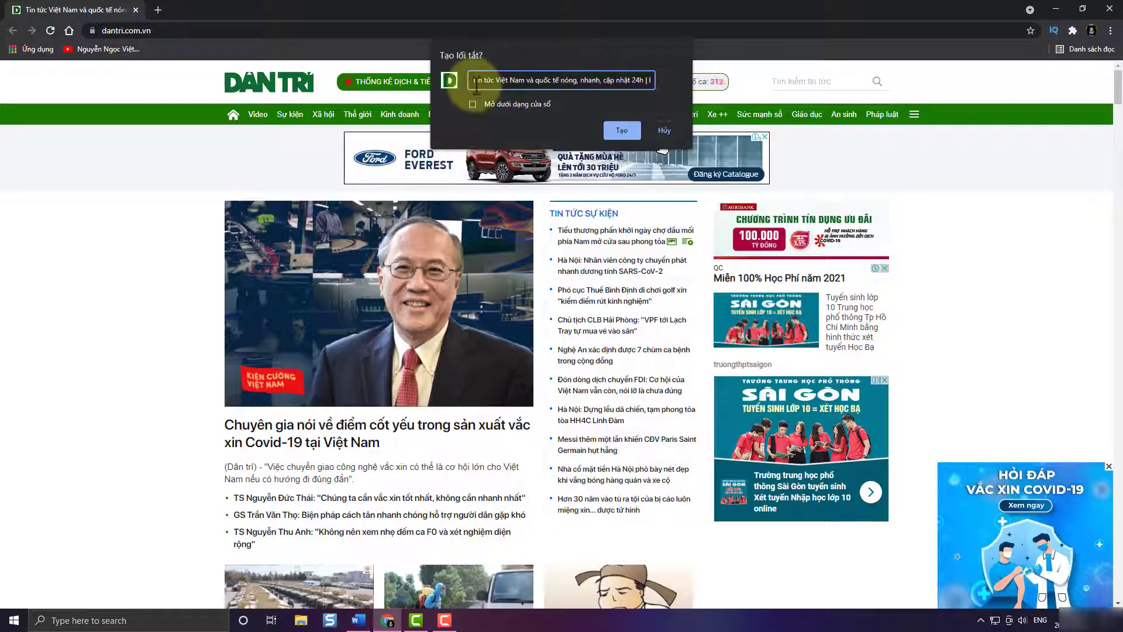
left_click_drag(475, 80, 691, 83)
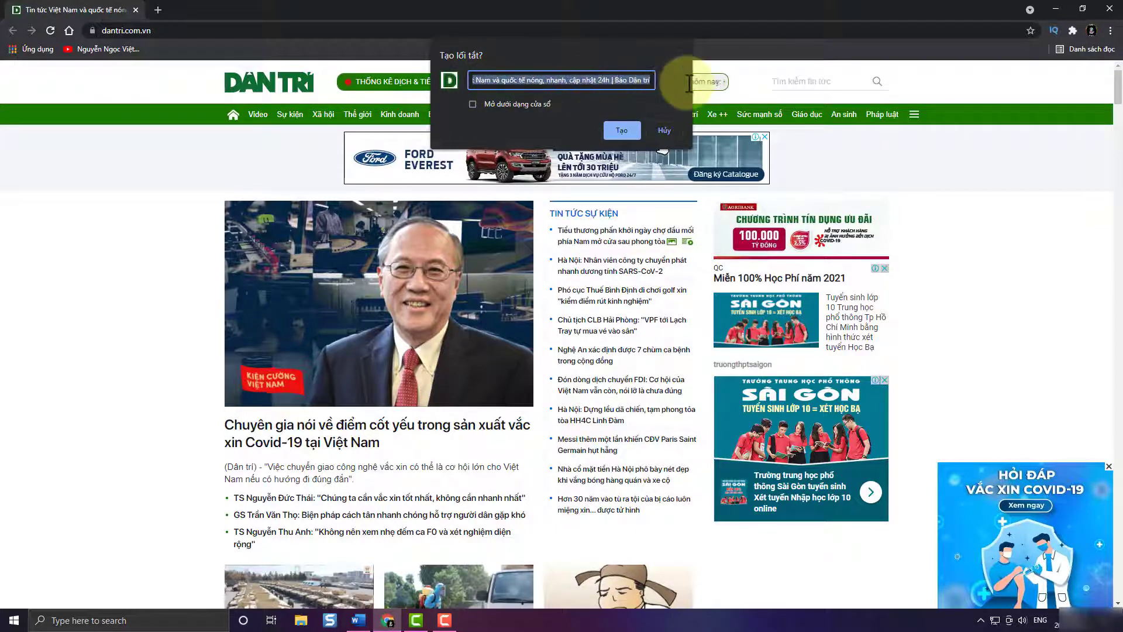
key("BackSpace")
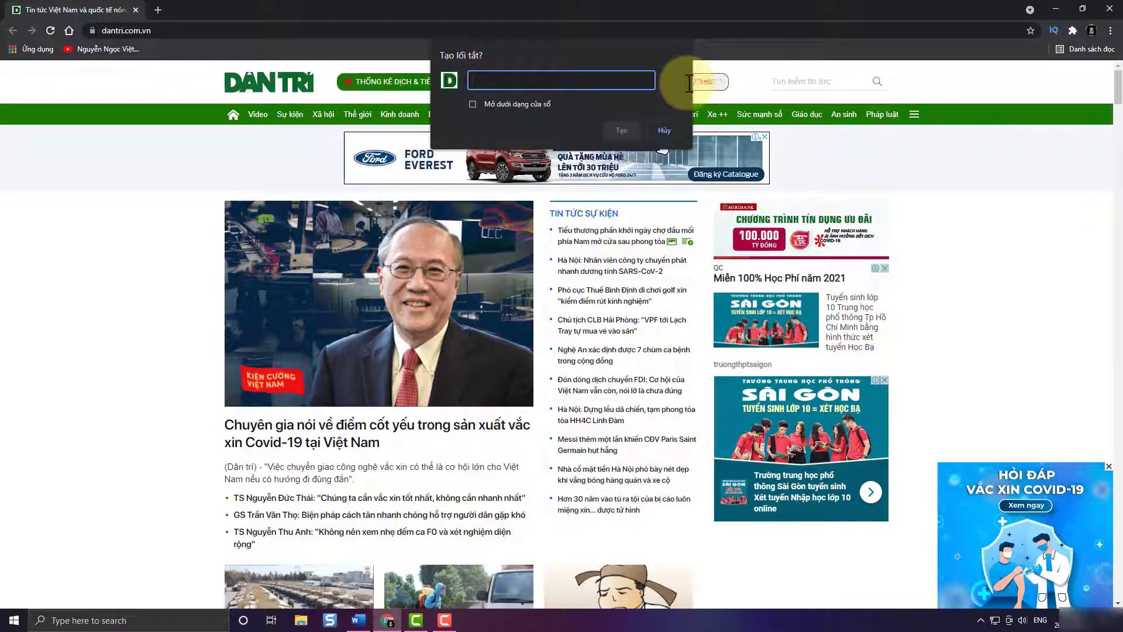
type("Da")
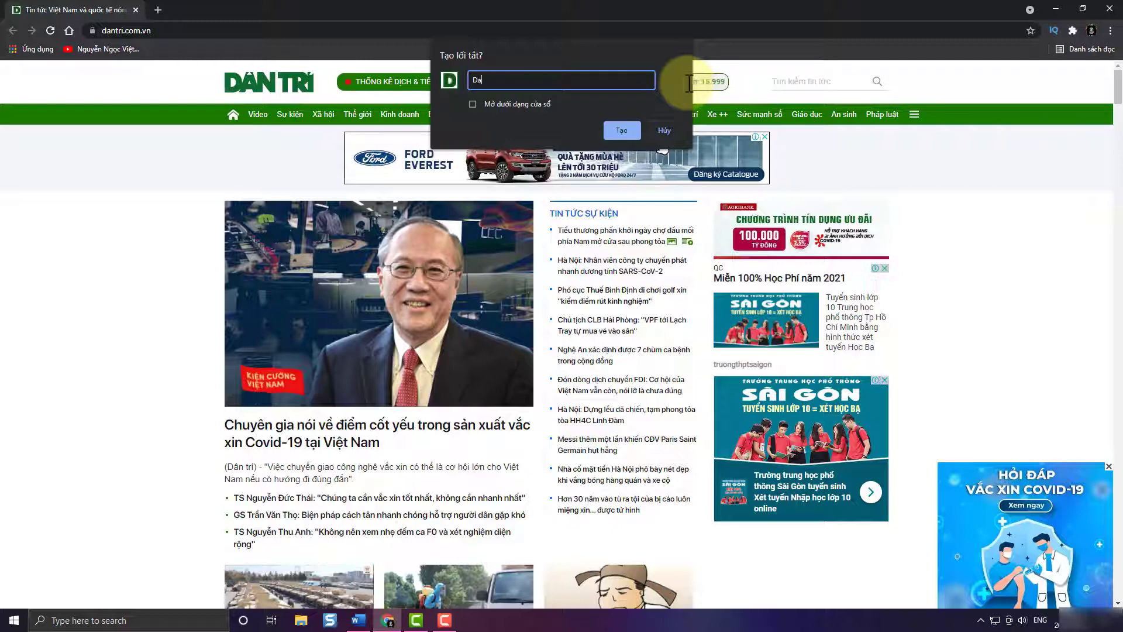
type("n")
key("BackSpace")
left_click(626, 127)
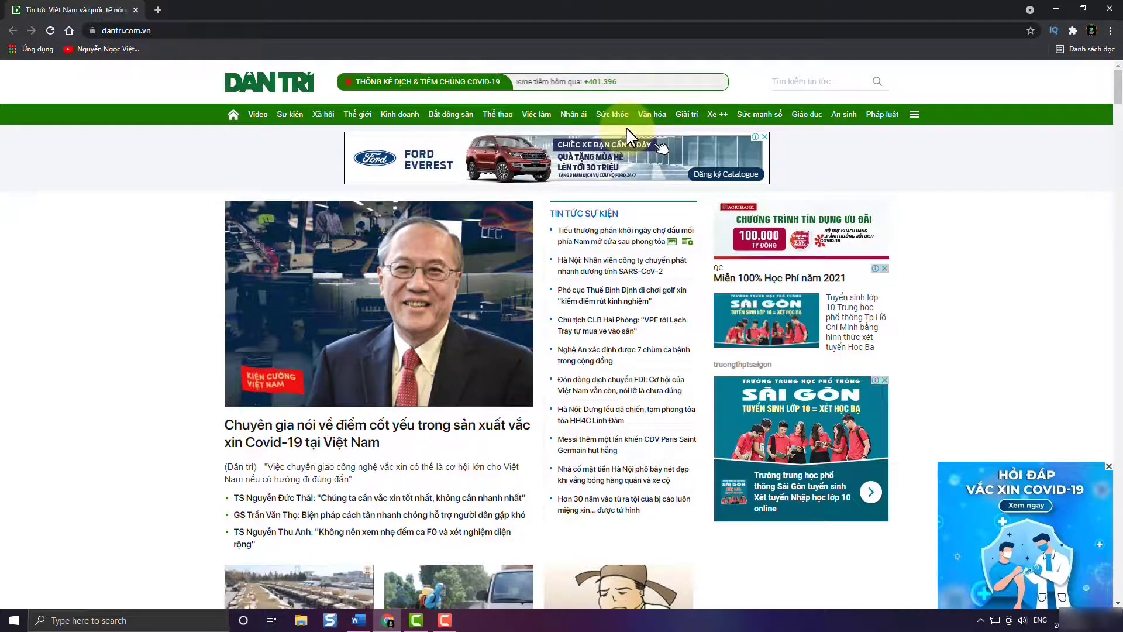
- Close Chrome and launch dantri.com.vn from the new Dân Trí desktop shortcut
left_click(1110, 9)
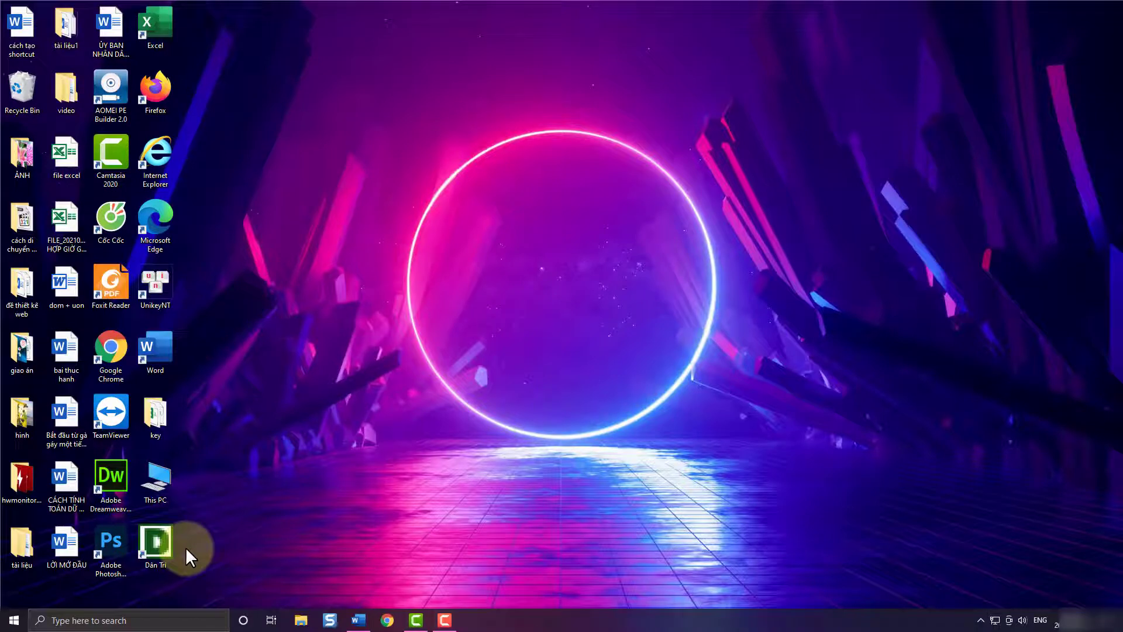
double_click(156, 544)
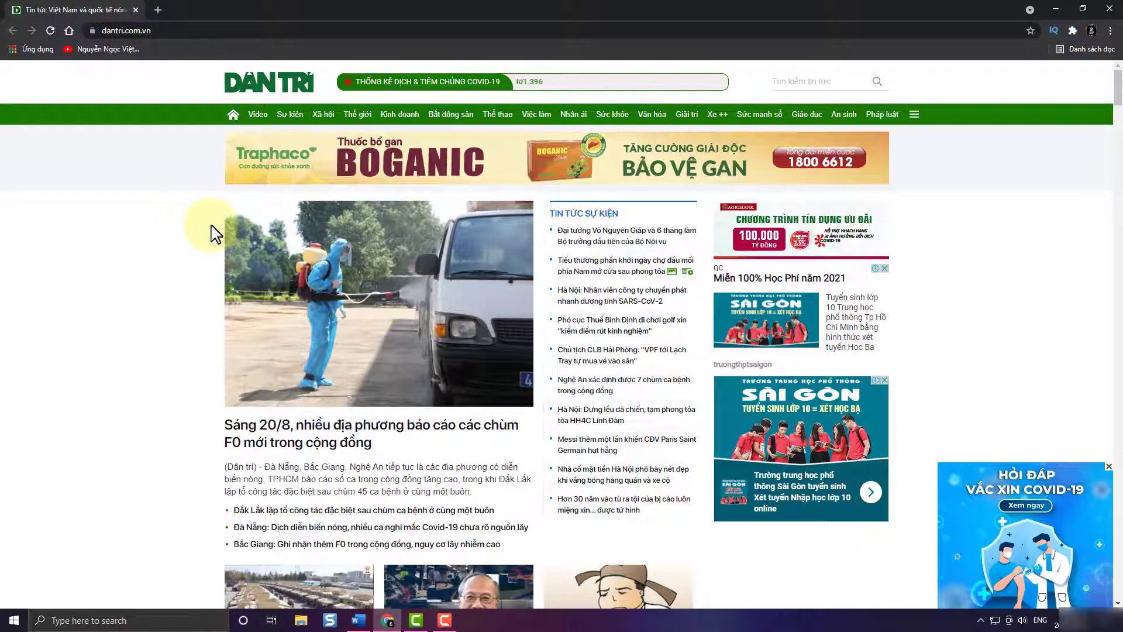
- Open vnexpress.net in a new tab
left_click(159, 10)
type("vn")
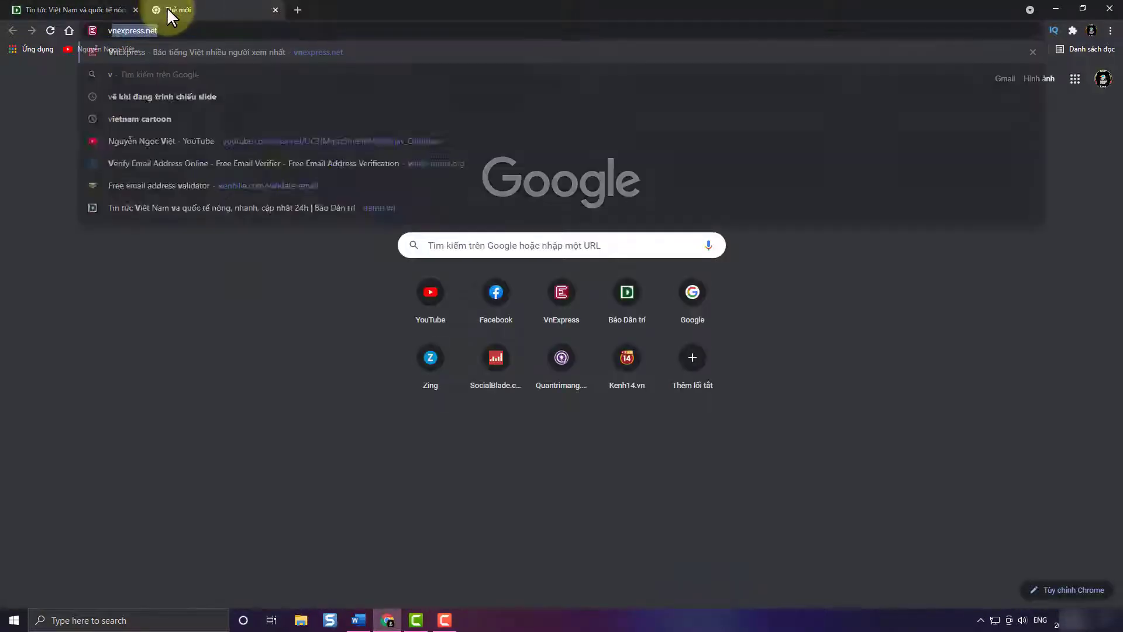
type("express")
key("Return")
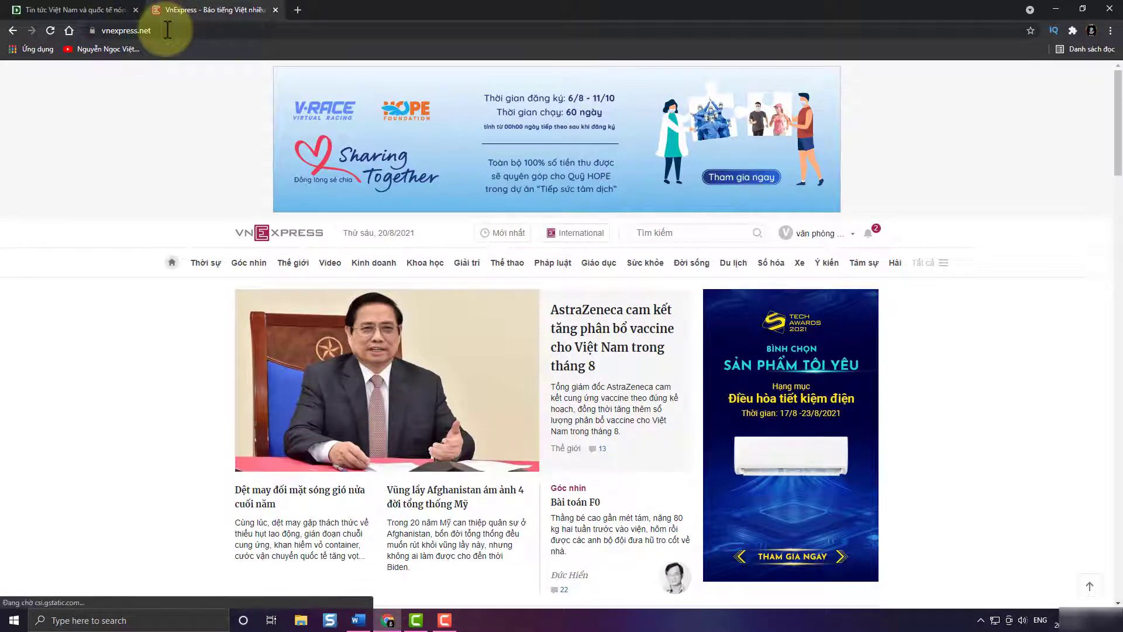
- Create a desktop shortcut for VnExpress, trimming the tagline so it's named 'VnExpress'
left_click(1110, 31)
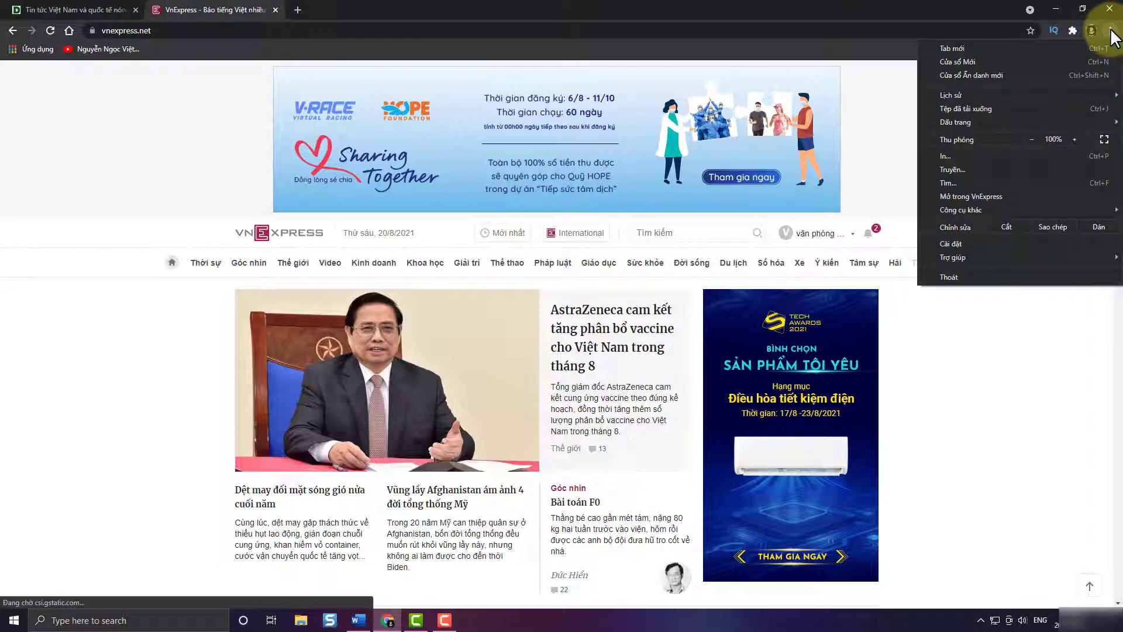
mouse_move(960, 210)
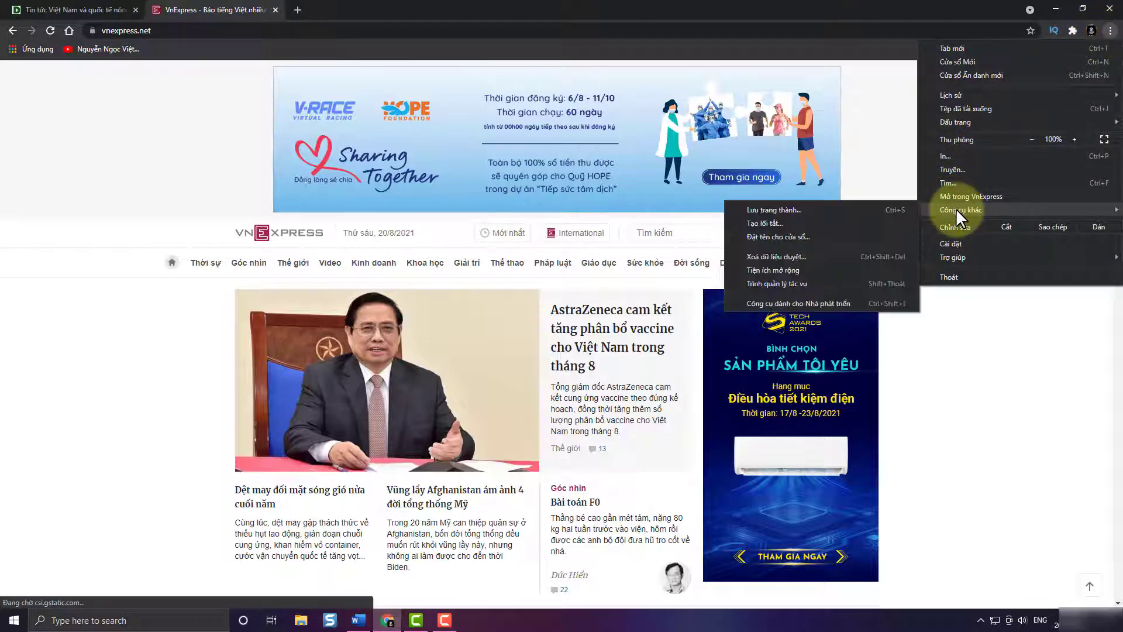
left_click(760, 225)
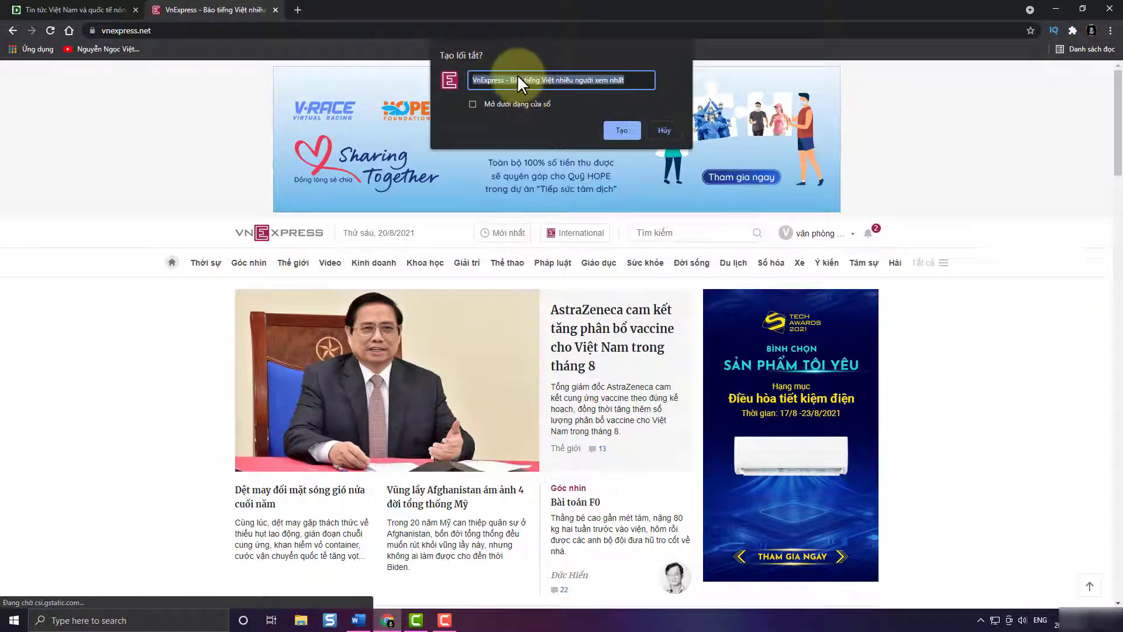
left_click_drag(510, 80, 674, 77)
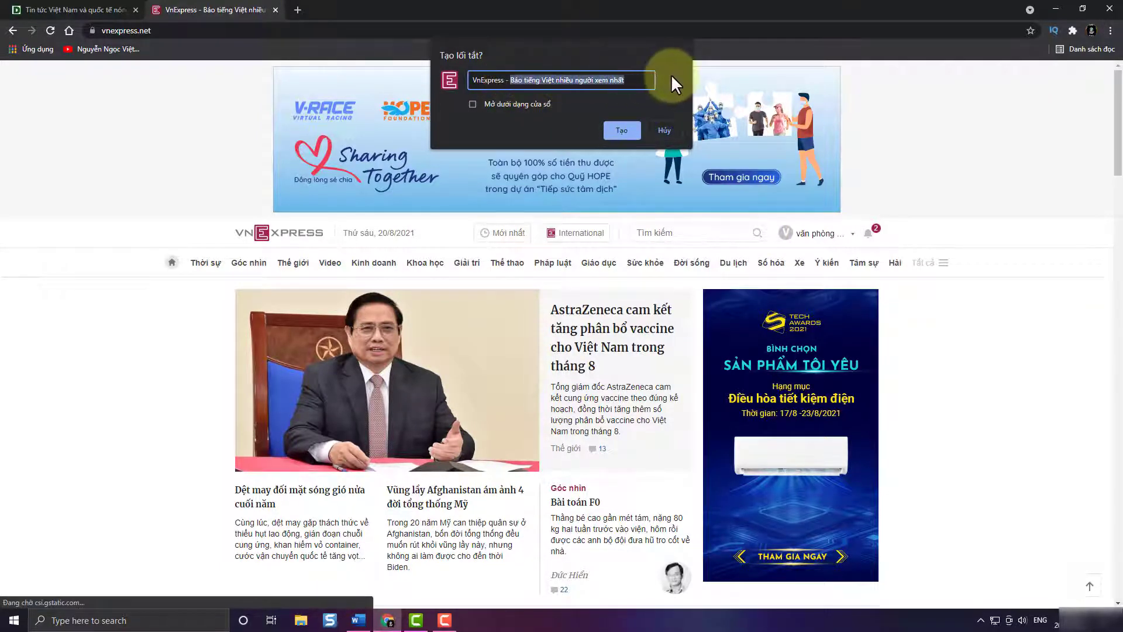
key("BackSpace")
key("BackSpace")
key("BackSpace")
key("BackSpace")
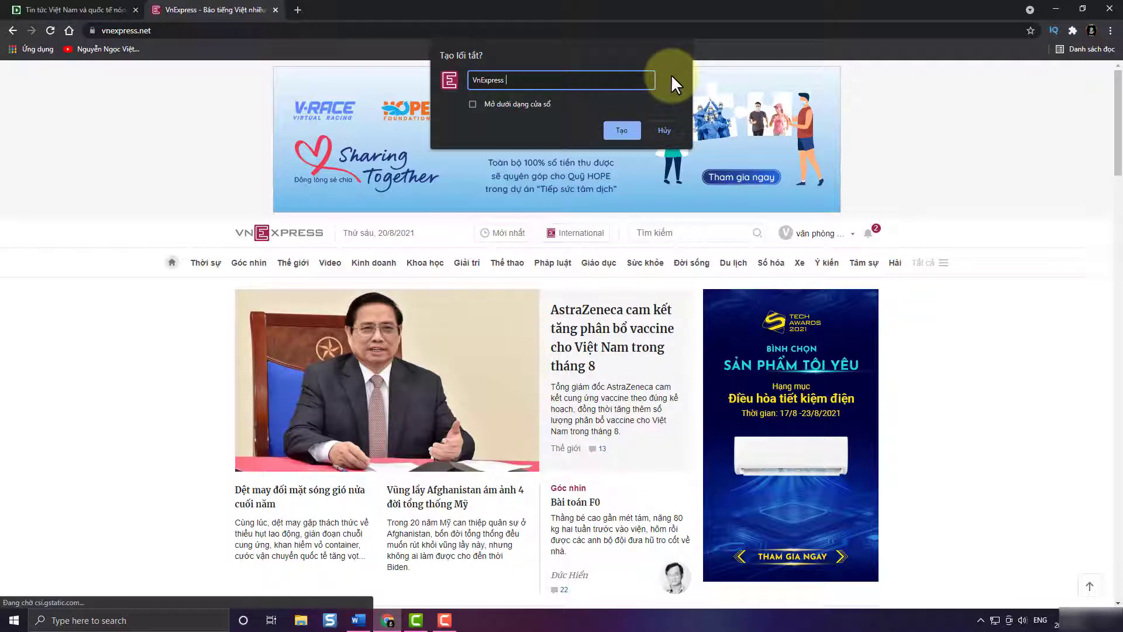
left_click(623, 130)
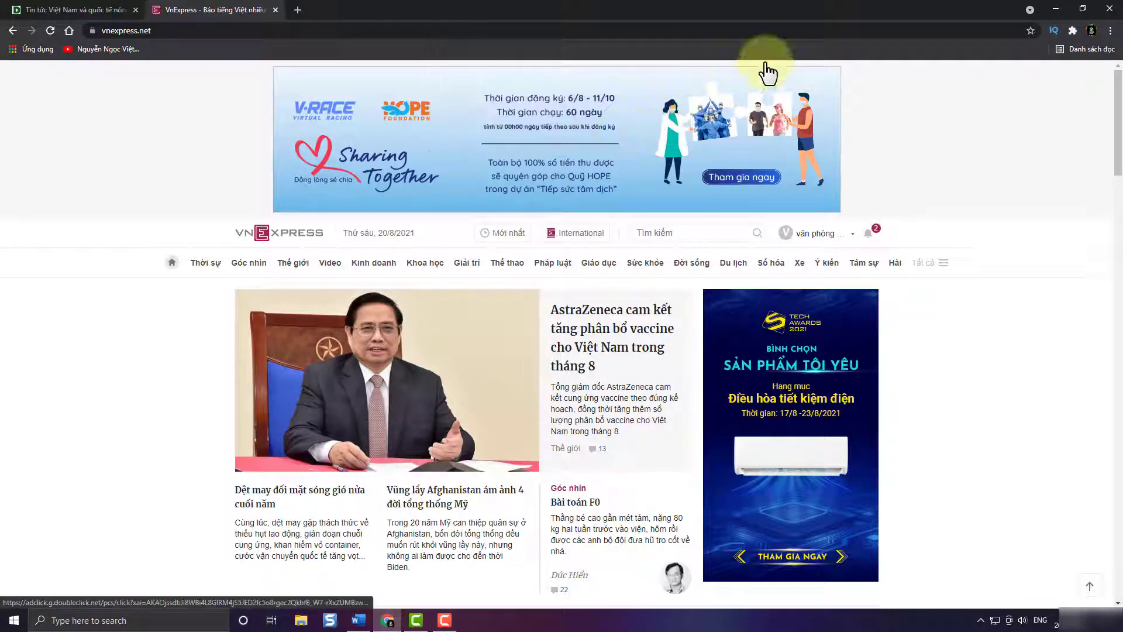
- Close Chrome and open vnexpress.net from the new VnExpress desktop shortcut
left_click(1109, 9)
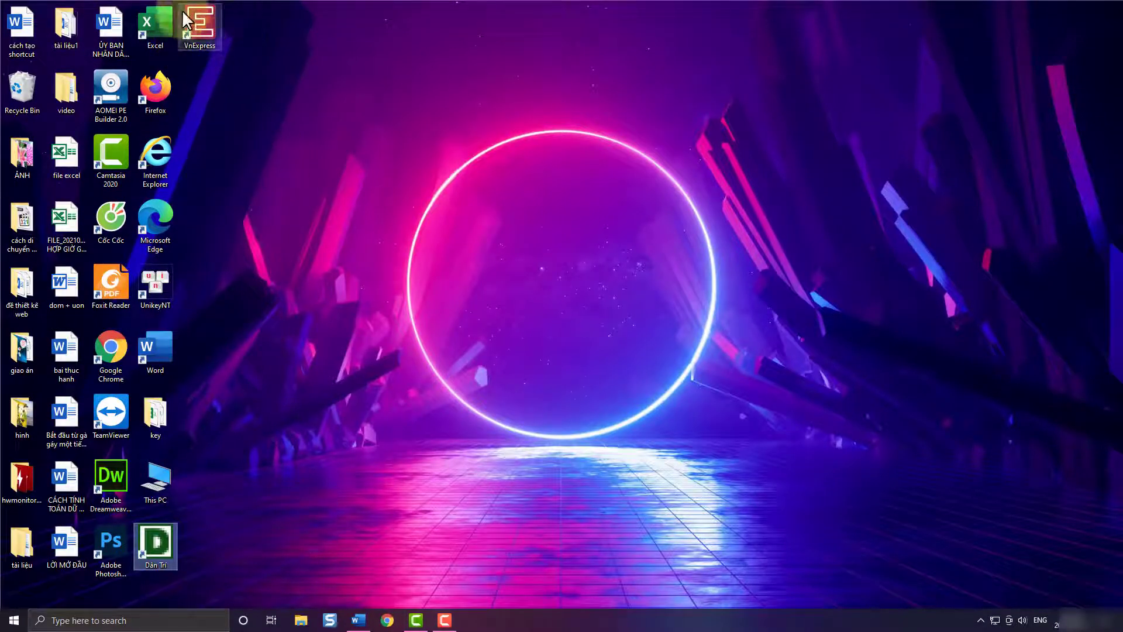
double_click(204, 37)
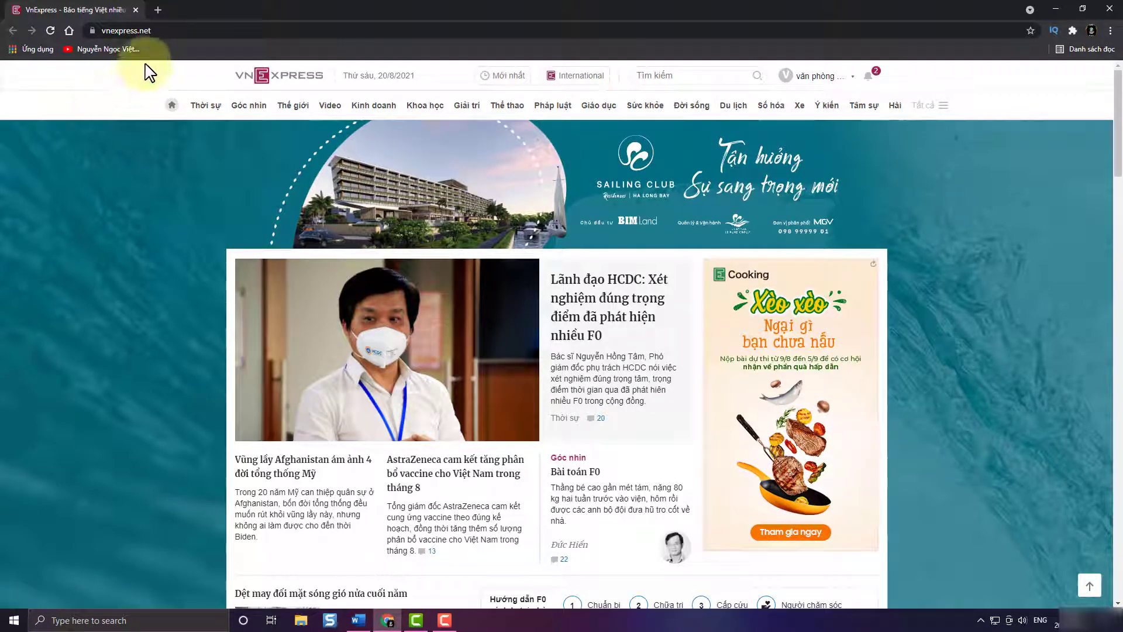
- Go to kenh14.vn in the current tab
left_click(163, 32)
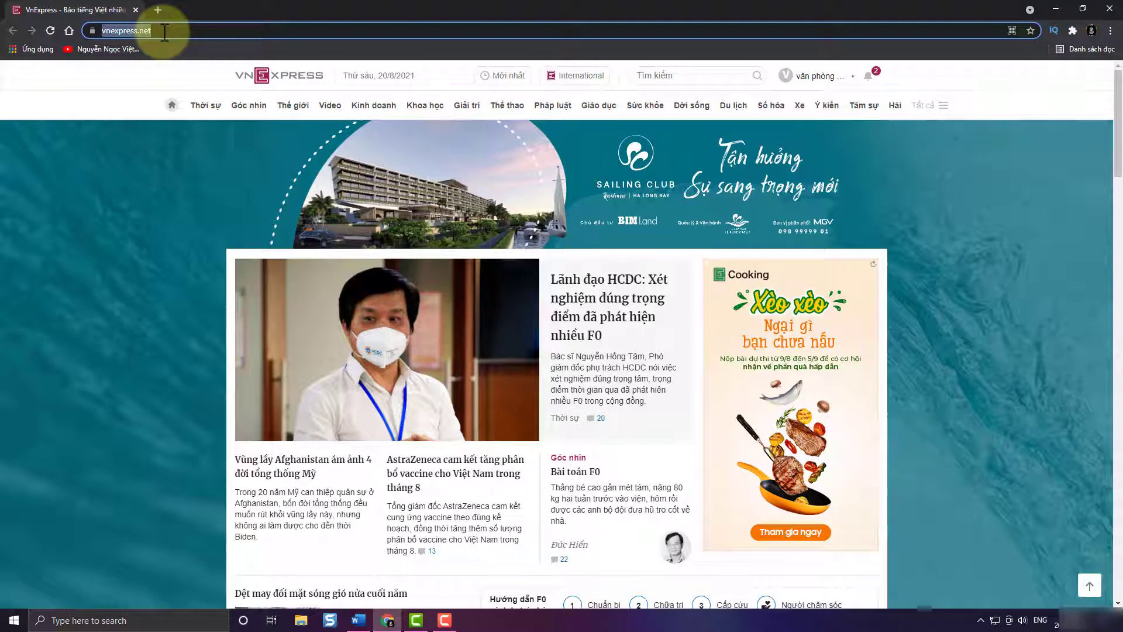
type("kenh14")
key("Return")
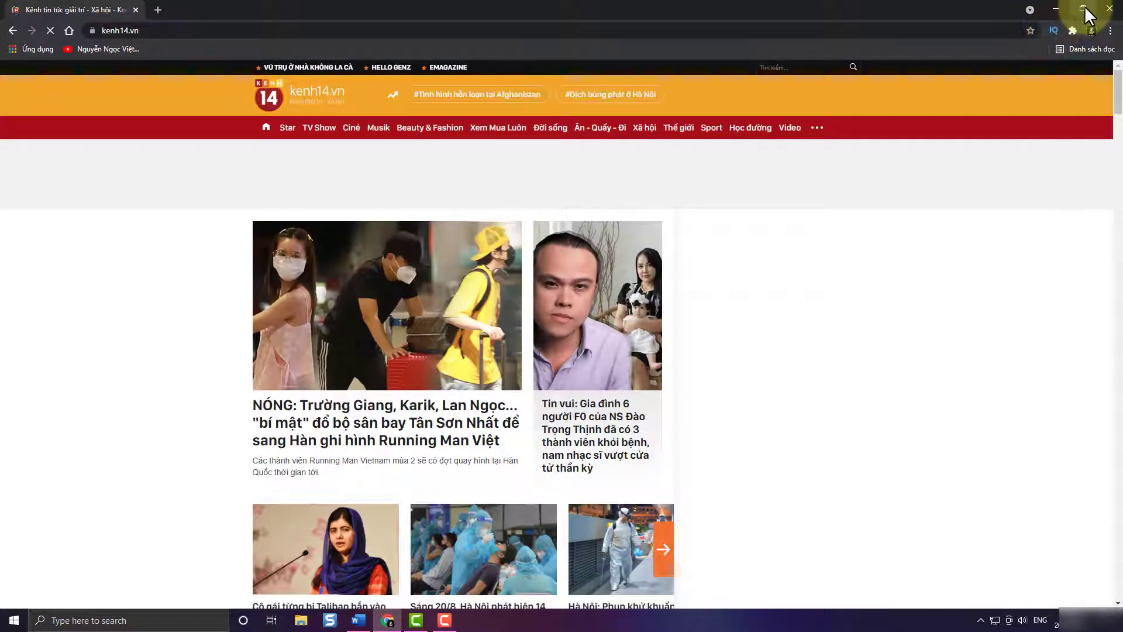
- Drag the kenh14.vn address onto the desktop as a shortcut, then reopen the site from it
left_click(1084, 6)
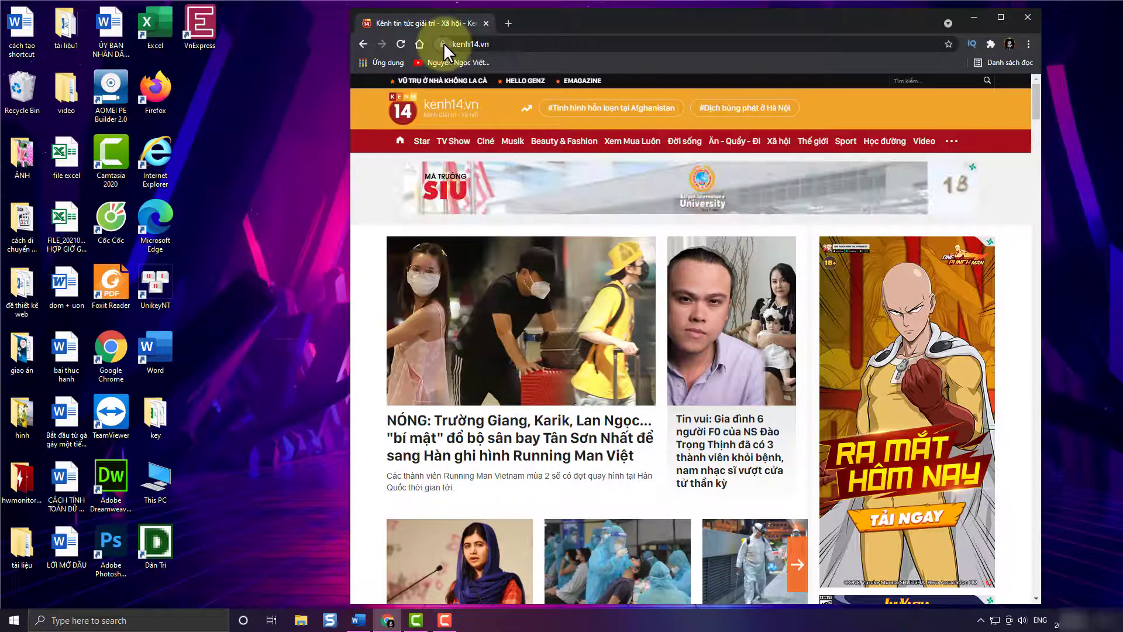
left_click_drag(444, 43, 236, 100)
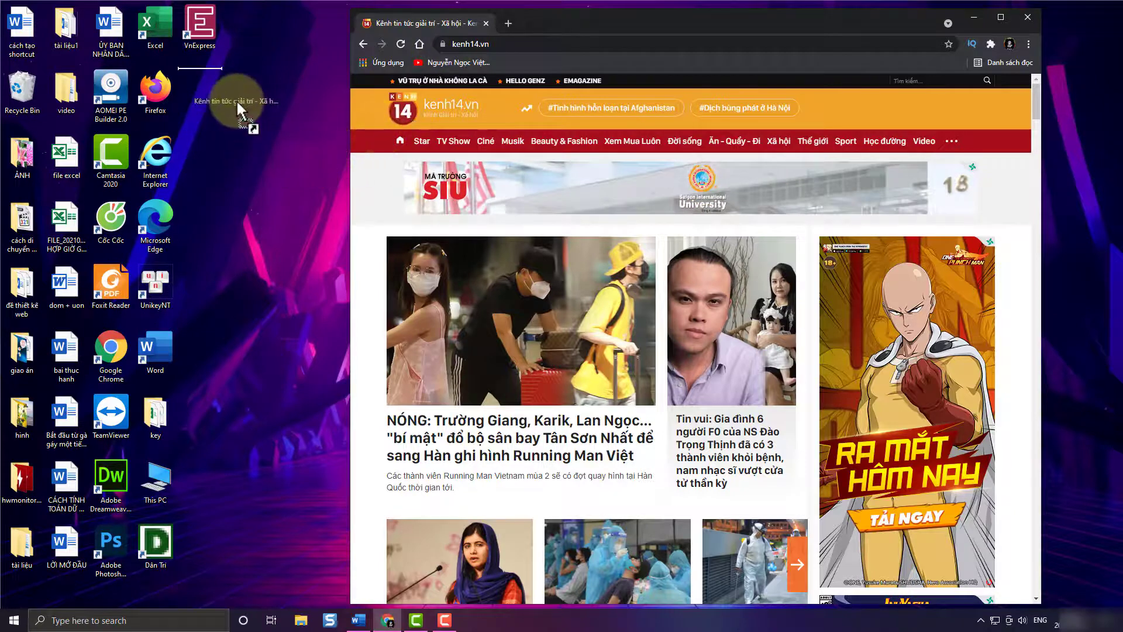
left_click_drag(237, 100, 236, 100)
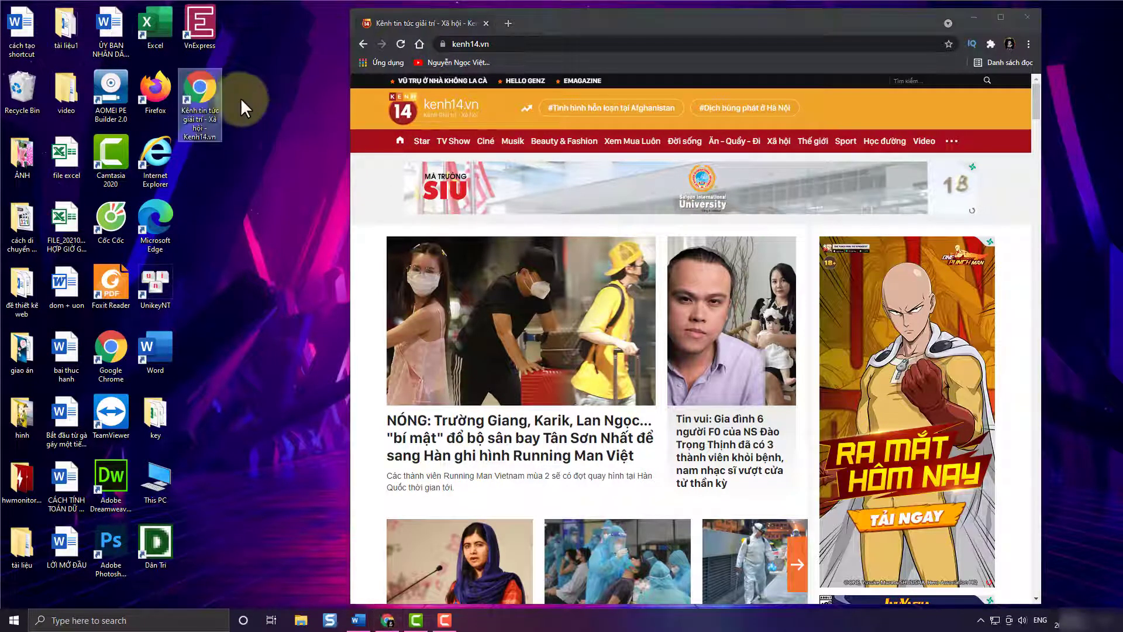
left_click(260, 147)
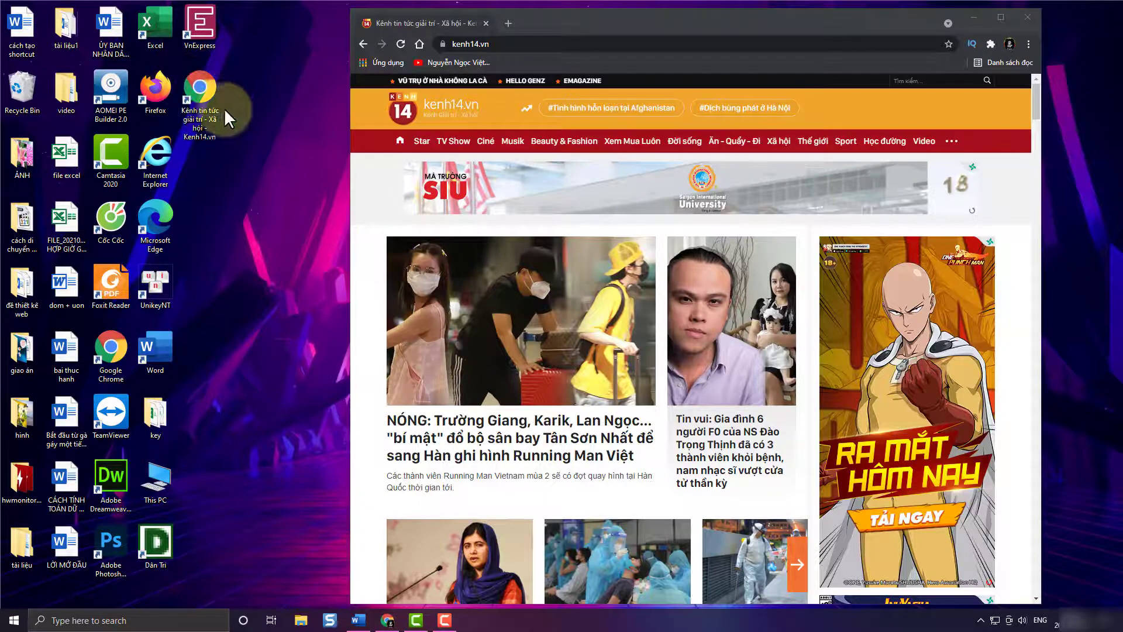
left_click(1029, 16)
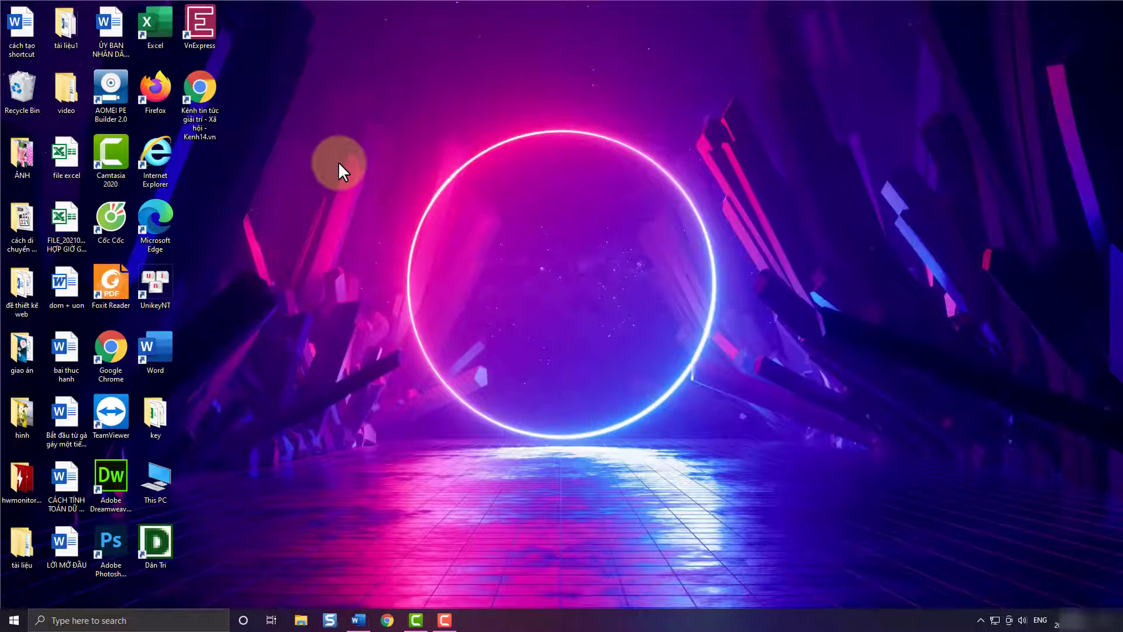
double_click(210, 88)
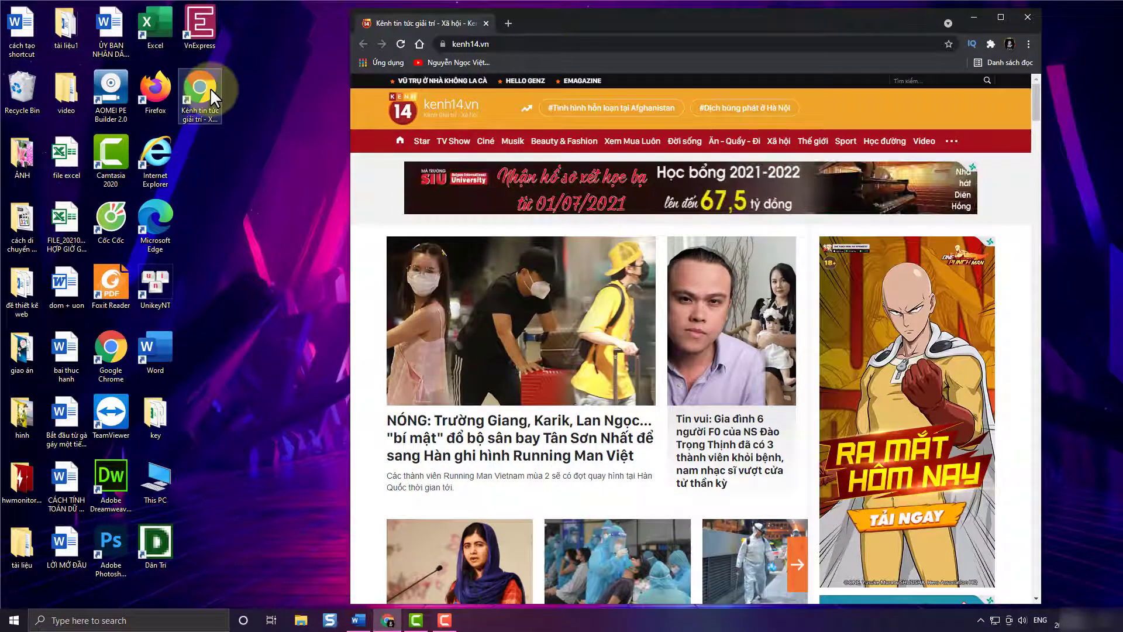
- Maximize Chrome and open the 24h.com.vn homepage from a search for '24h'
left_click(1011, 17)
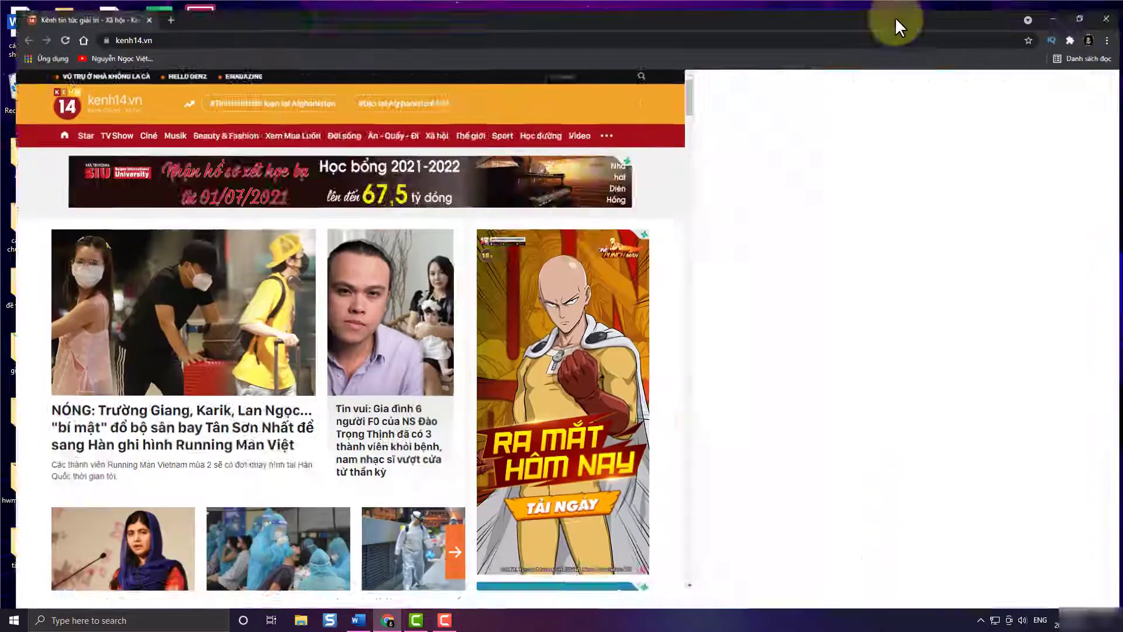
left_click(156, 31)
type("2")
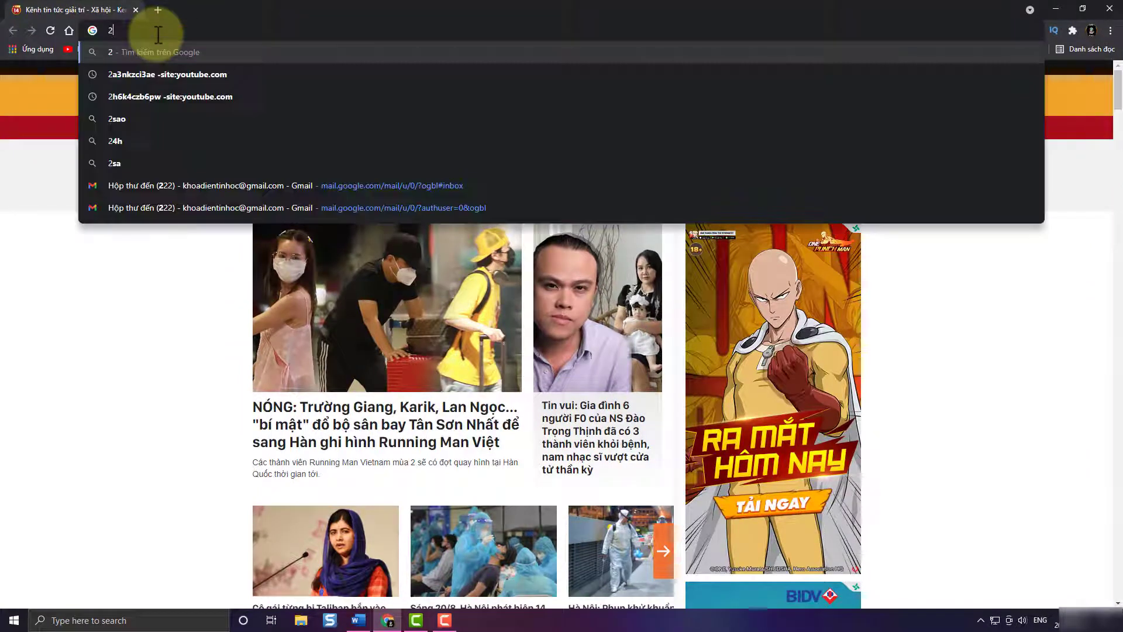
type("4h")
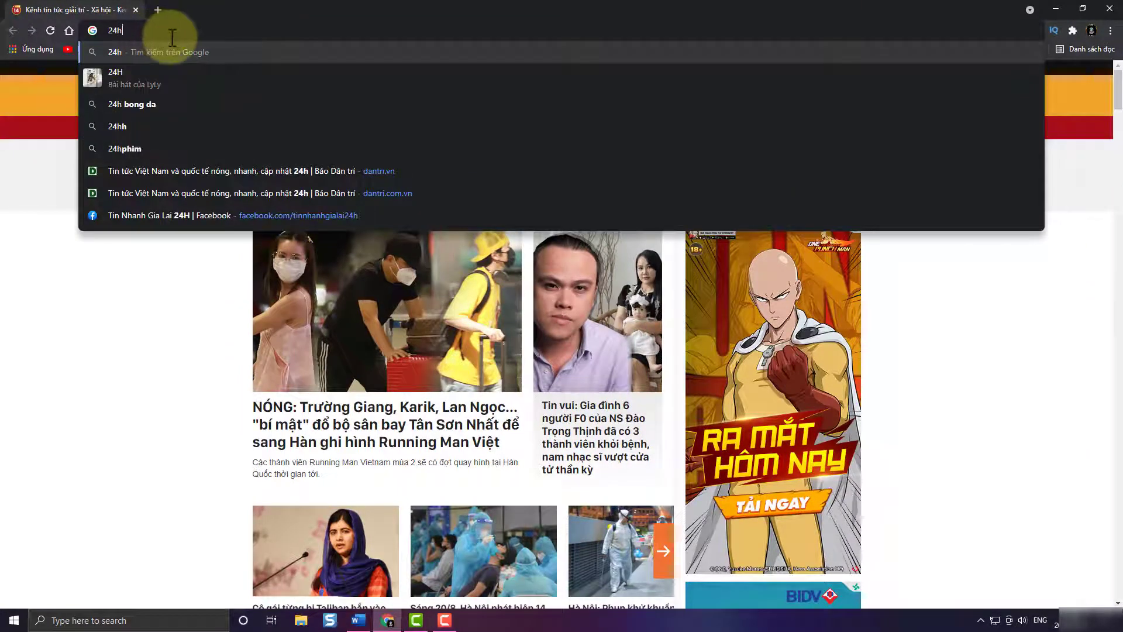
key("Return")
left_click(155, 190)
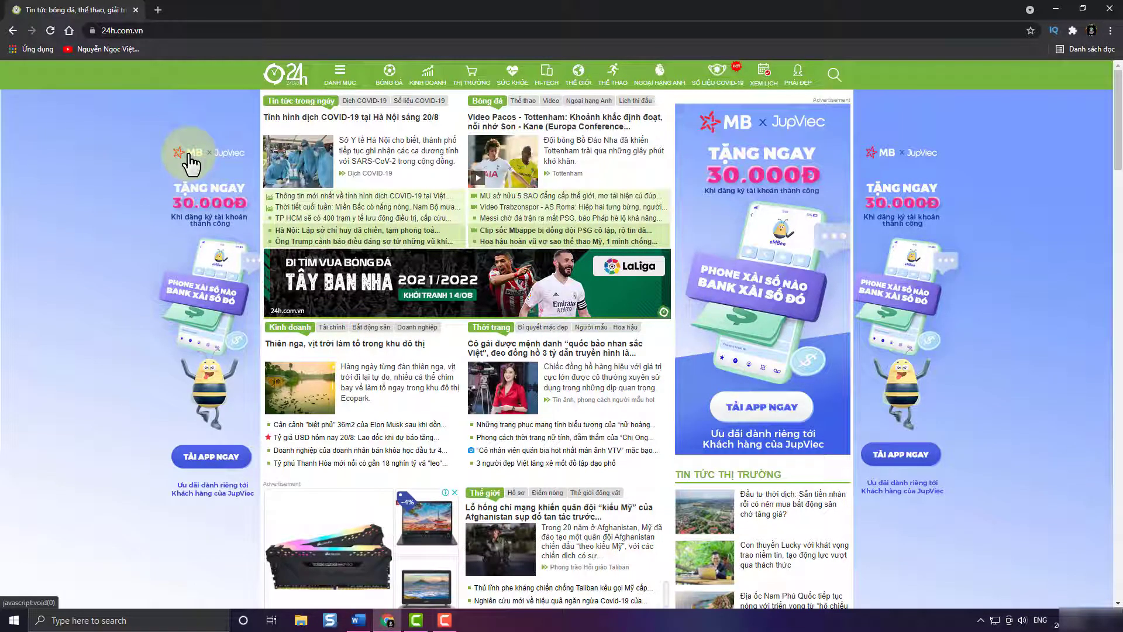
- Save the 24h homepage to the Desktop as 'Báo 24h.html'
key("ctrl+s")
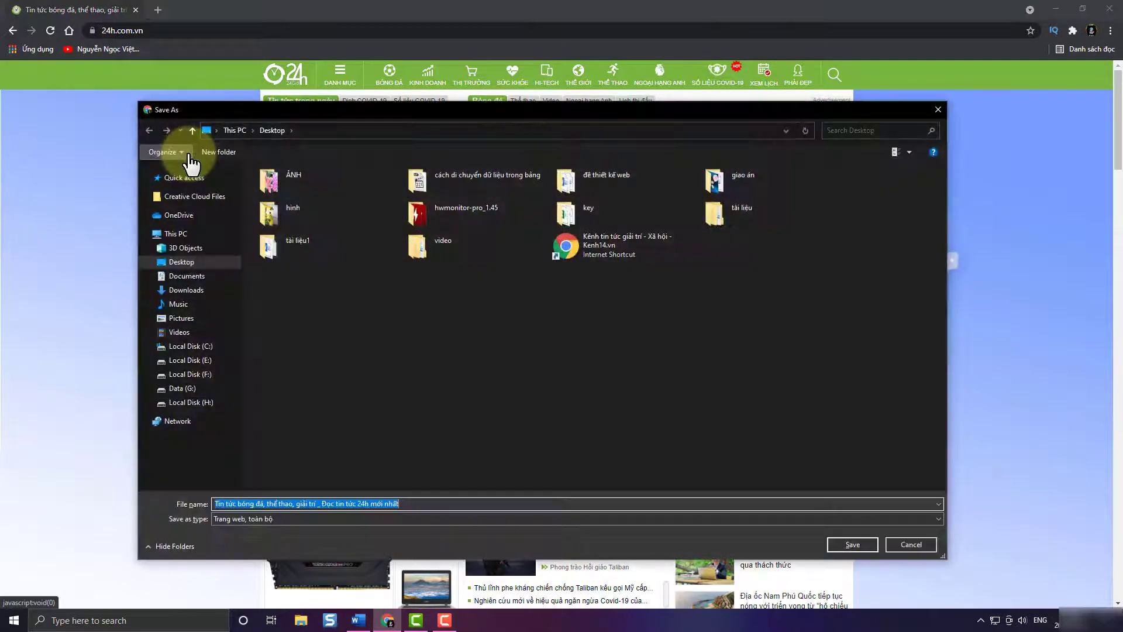
left_click(182, 269)
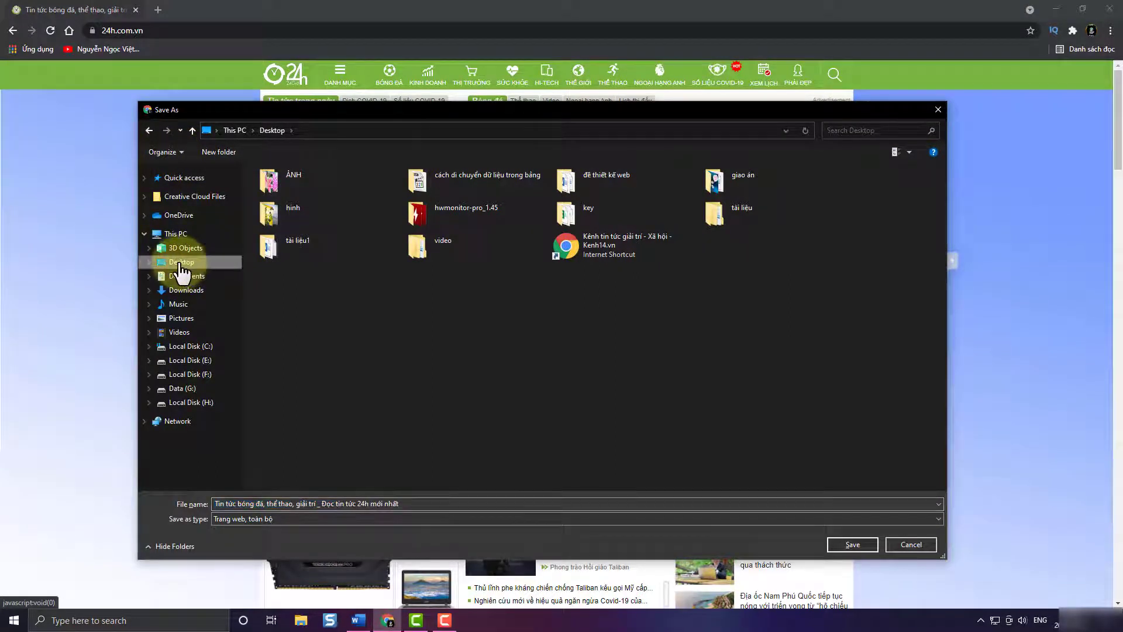
left_click(415, 510)
double_click(404, 503)
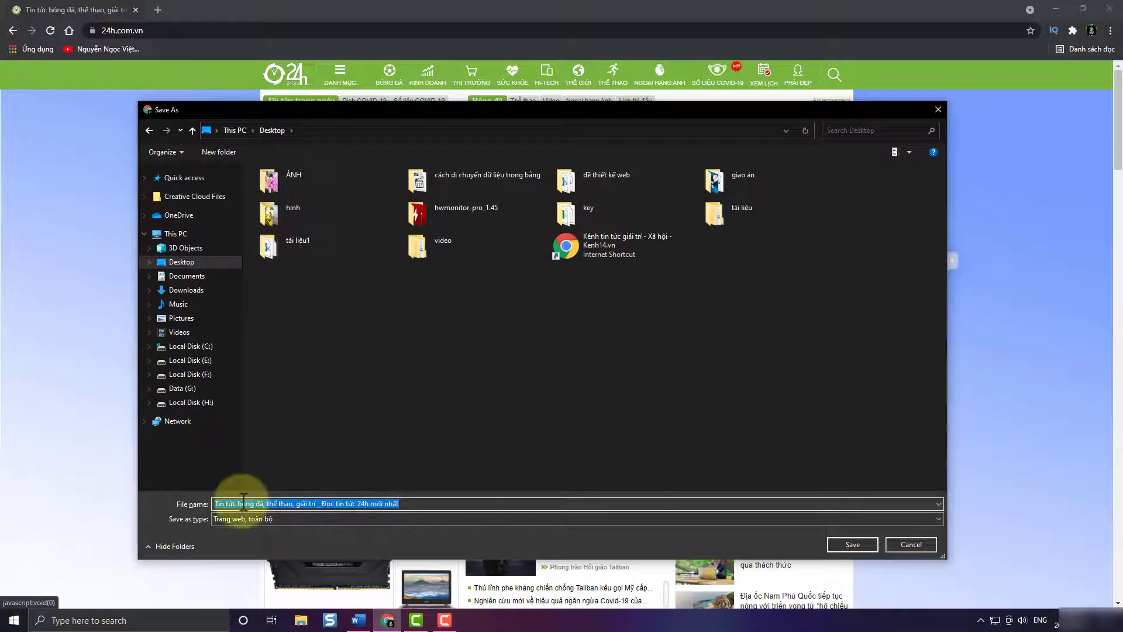
type("báo 24h")
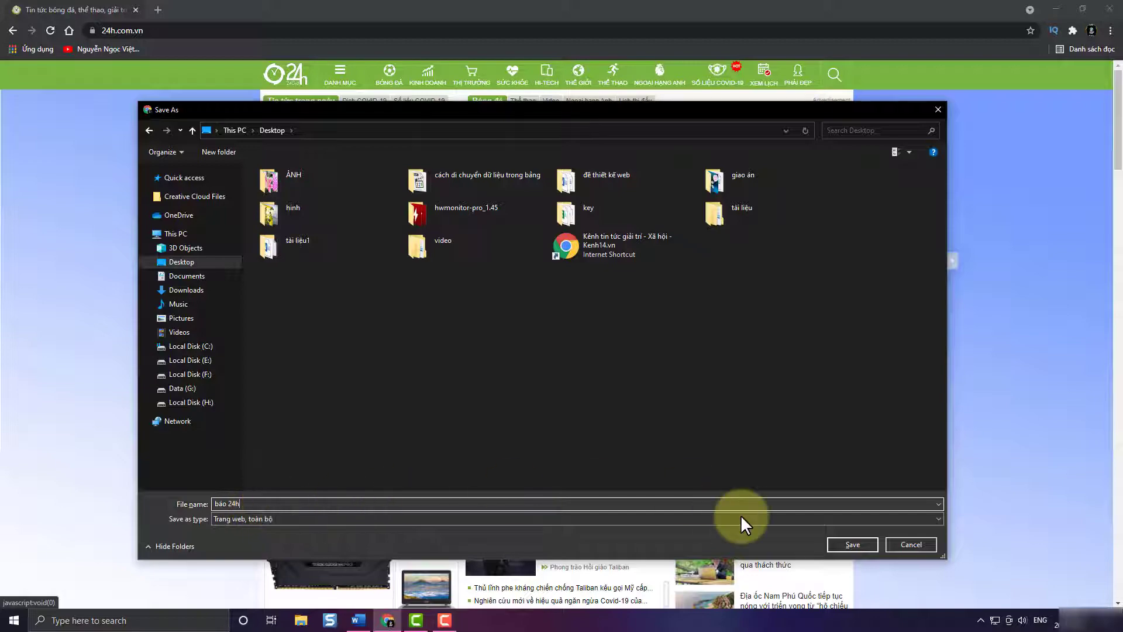
left_click(861, 545)
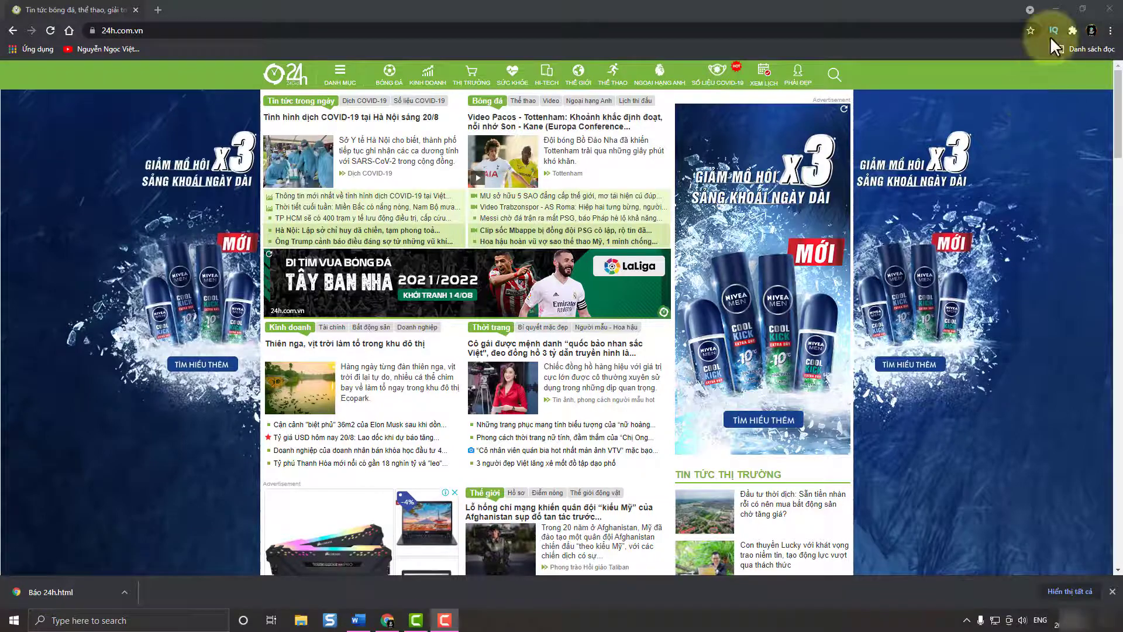
- Move the Báo 24h icon beside the other site shortcuts, then open it in Chrome
left_click(1056, 13)
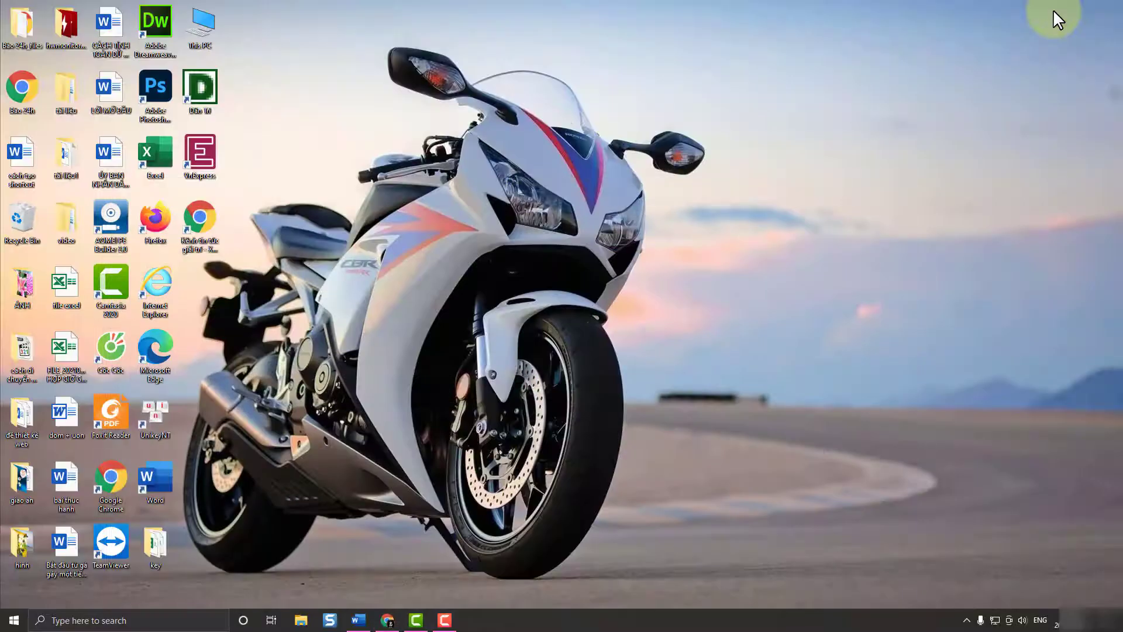
left_click(200, 219)
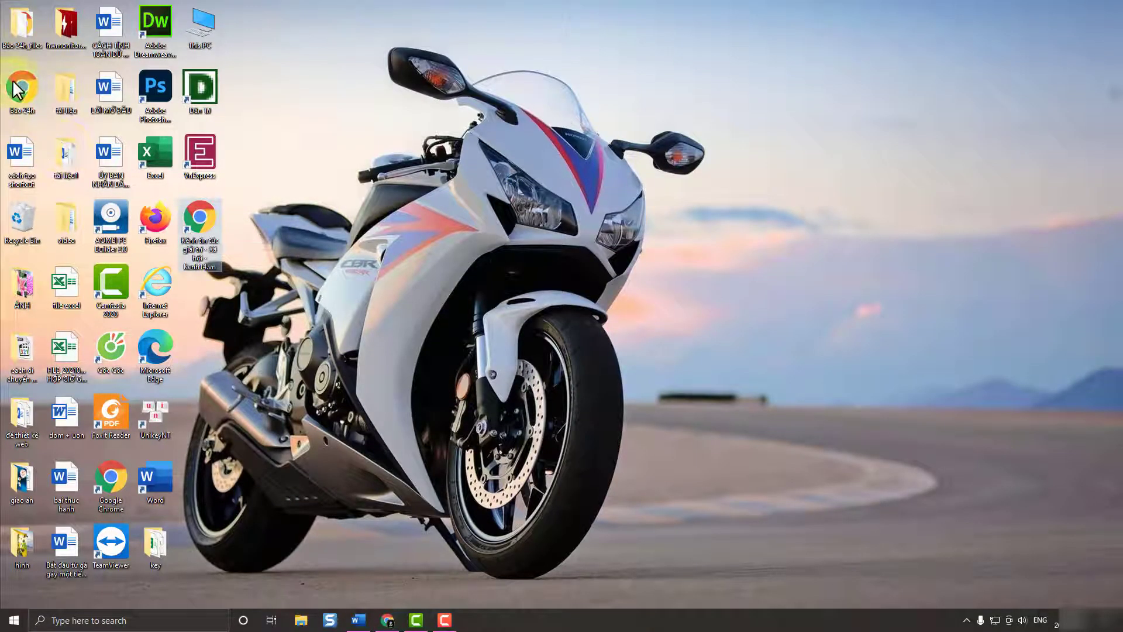
left_click_drag(19, 88, 208, 266)
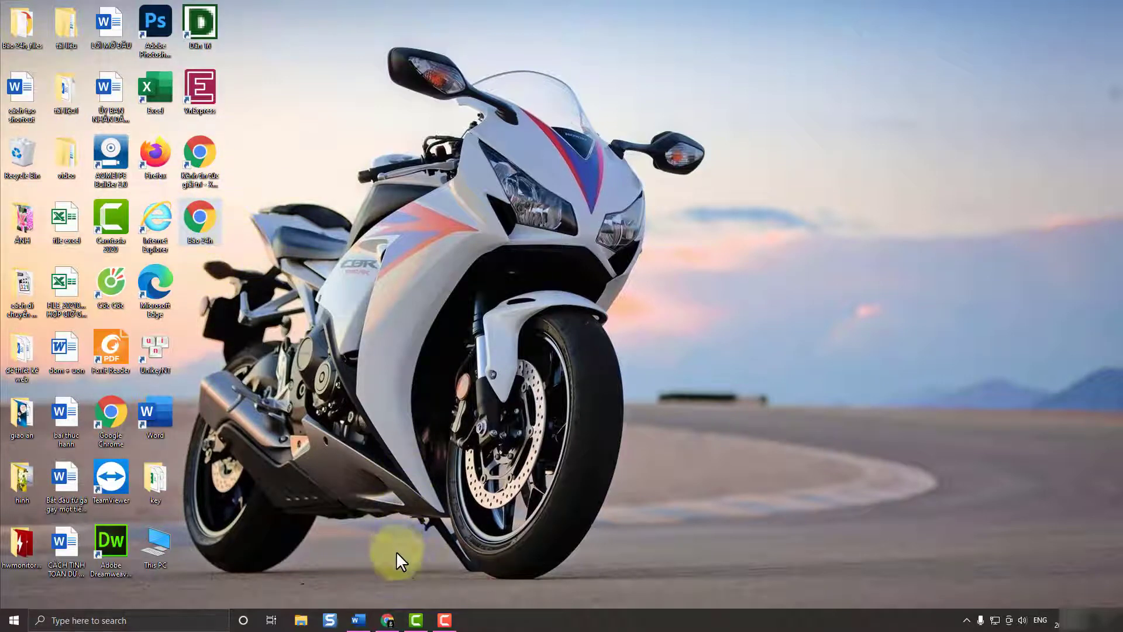
left_click(388, 619)
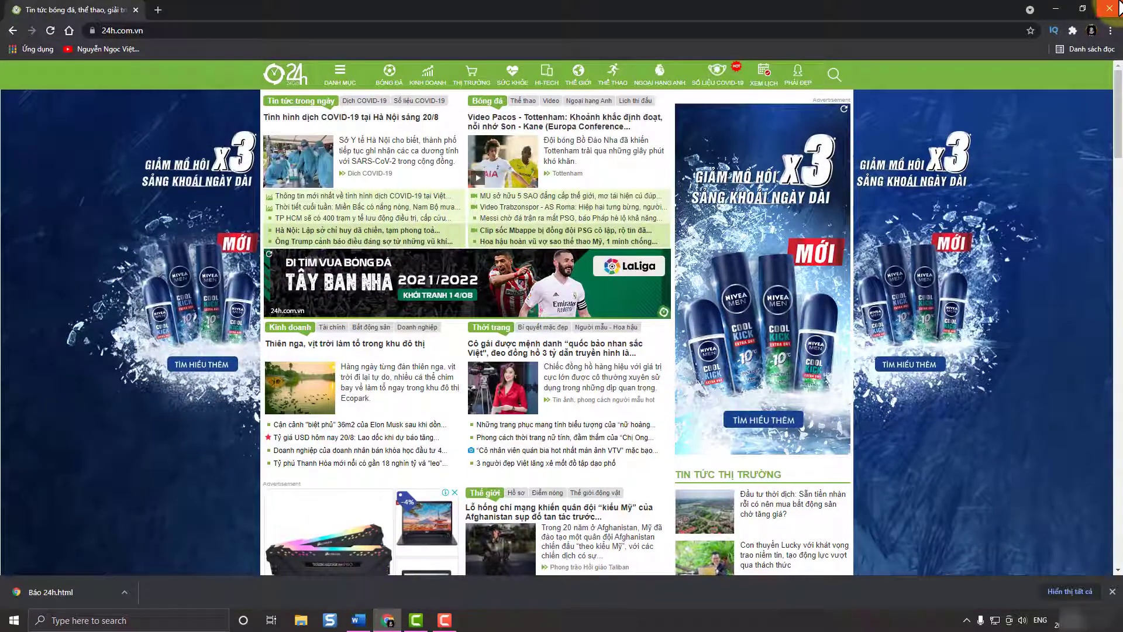
left_click(1118, 8)
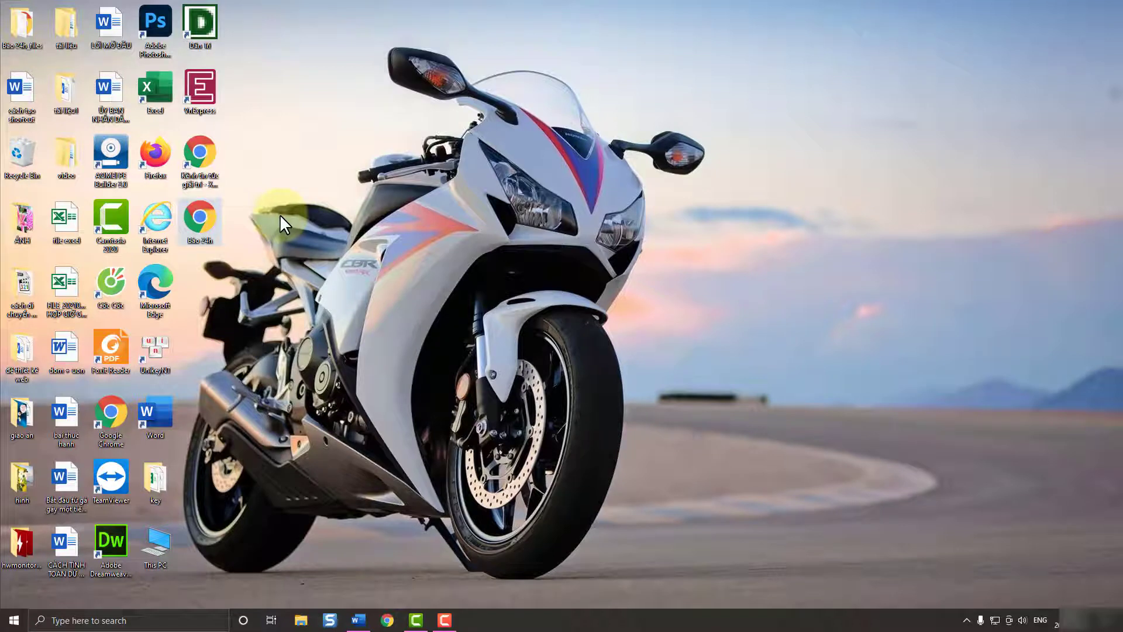
double_click(197, 222)
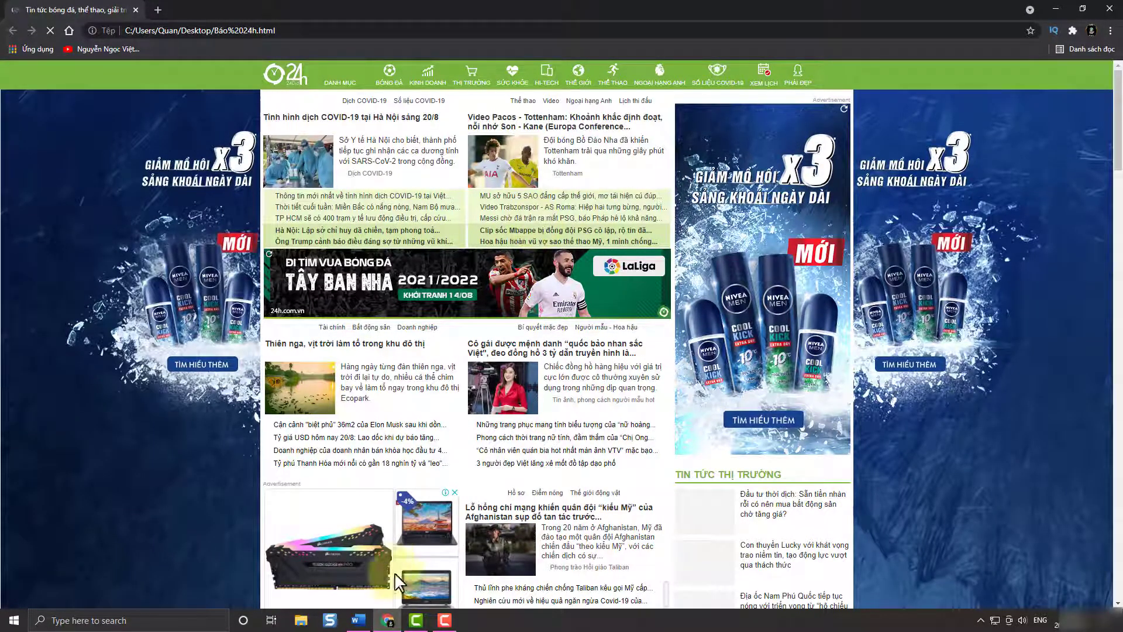
- Bring the 'cách tạo shortcut' Word document back to the front
left_click(357, 622)
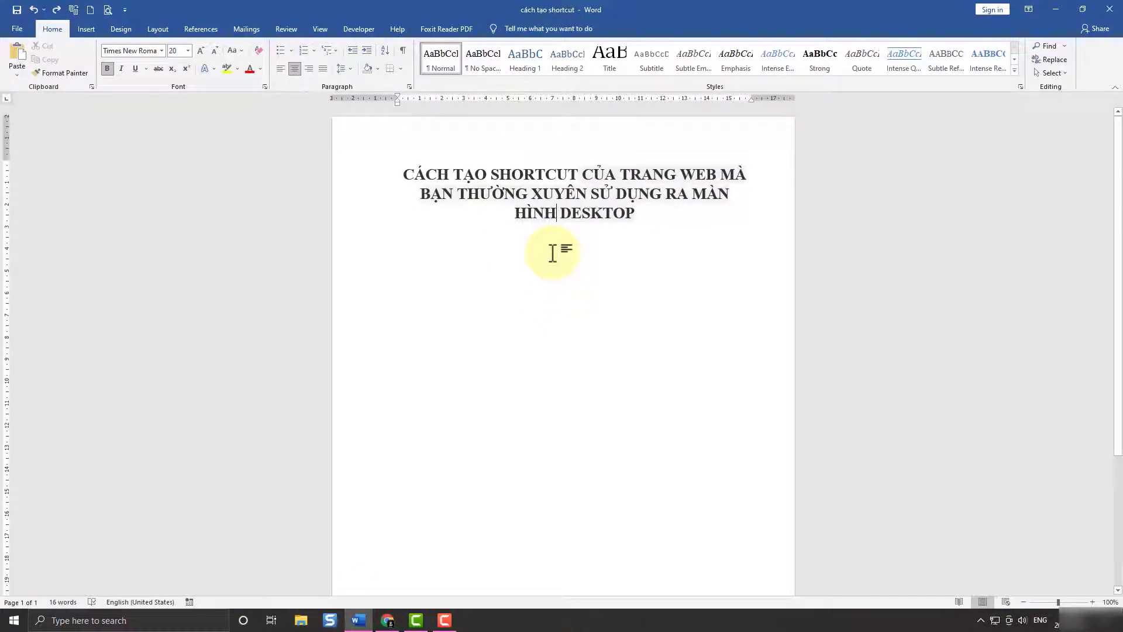